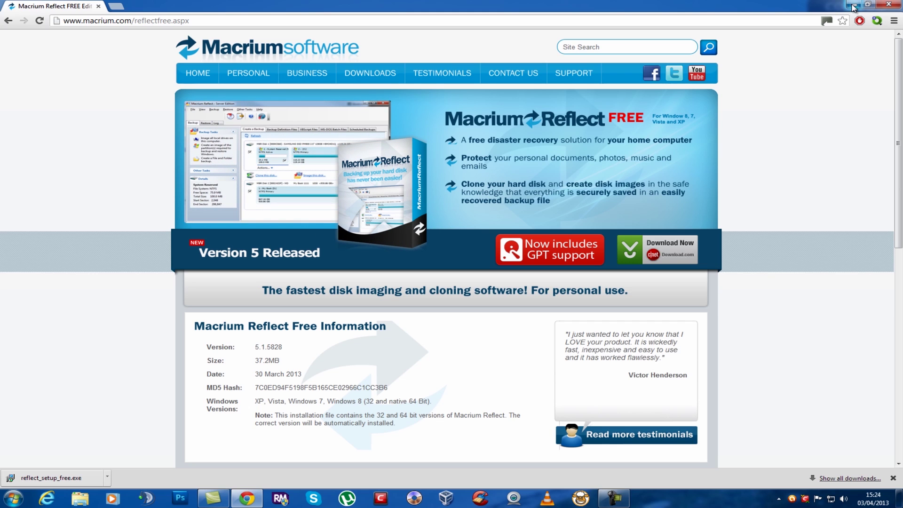
# Minimise Chrome and run reflect_setup_free.exe to extract the setup files.
pyautogui.click(853, 5)
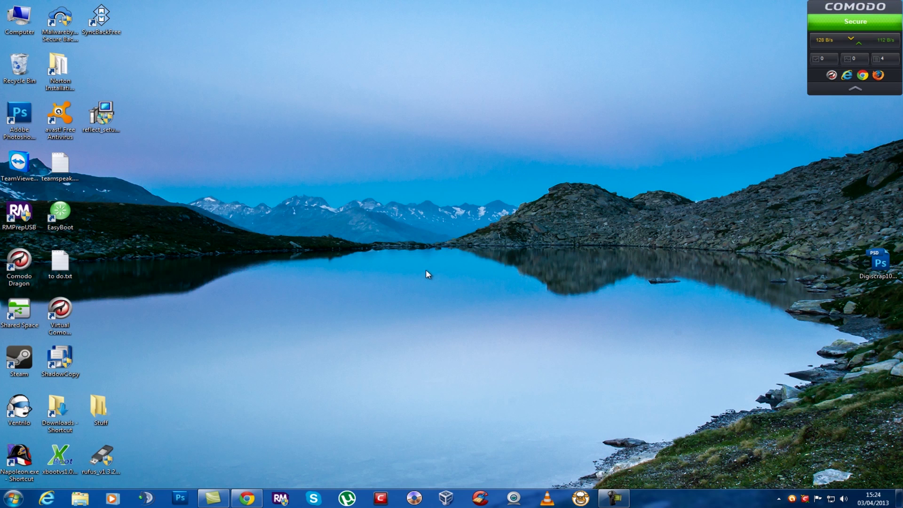
pyautogui.moveTo(101, 115); pyautogui.dragTo(428, 169)
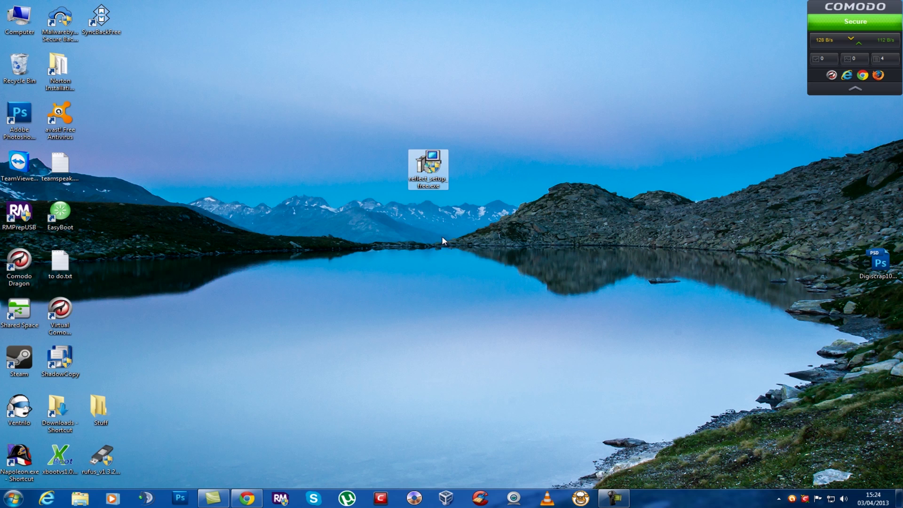
pyautogui.doubleClick(435, 160)
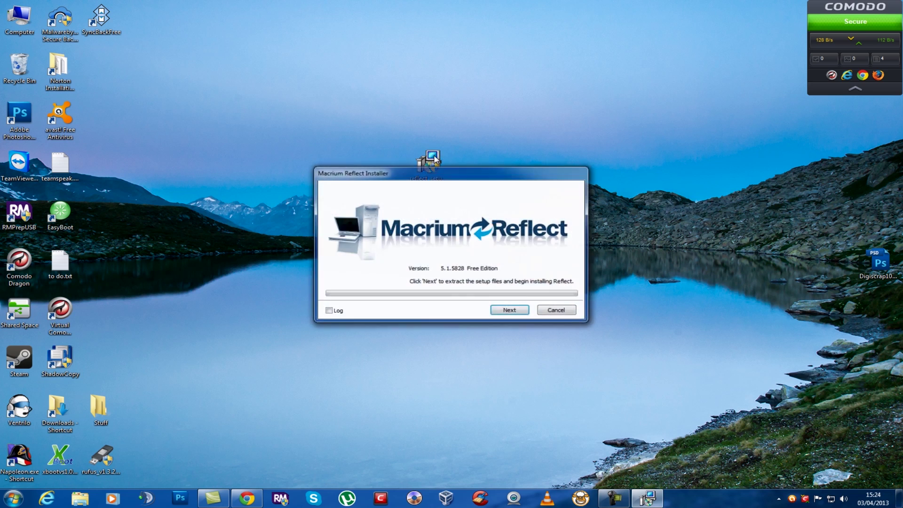
pyautogui.click(509, 311)
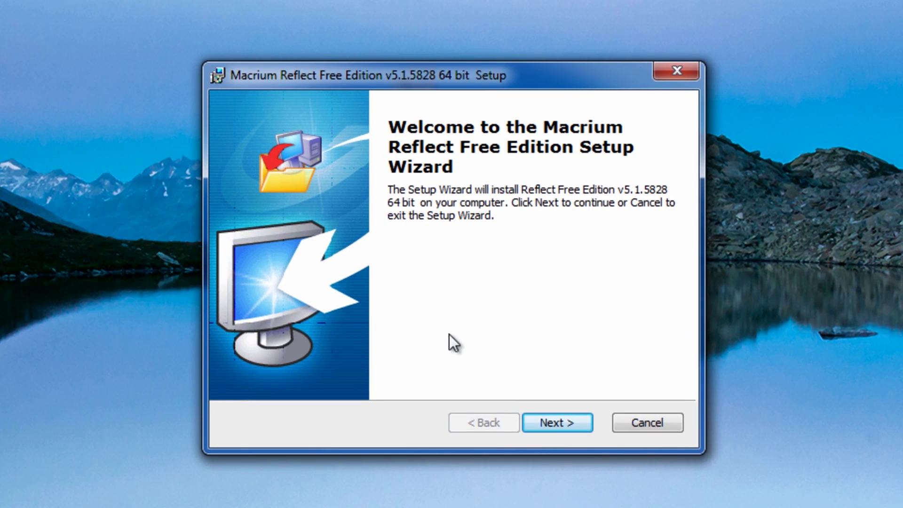
# Accept the licence agreement, skip the licence key, and decline registration of the free copy.
pyautogui.click(570, 425)
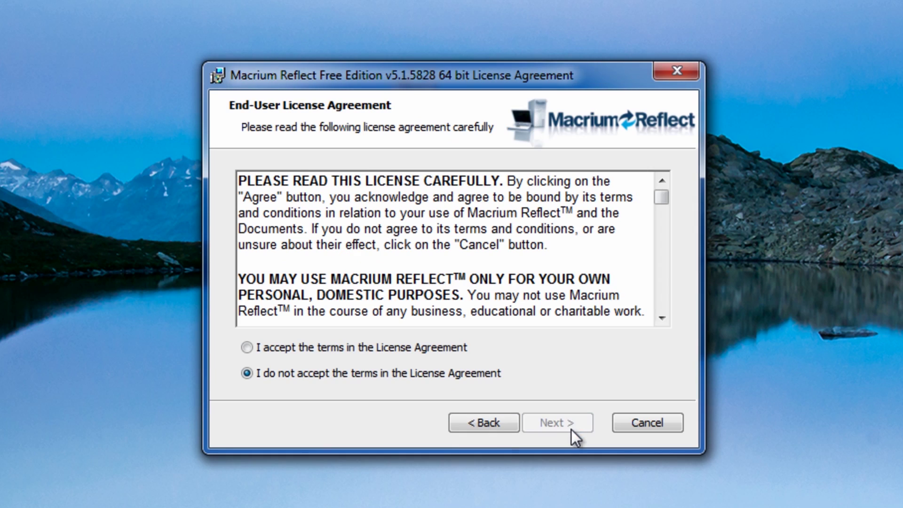
pyautogui.click(305, 348)
pyautogui.click(569, 428)
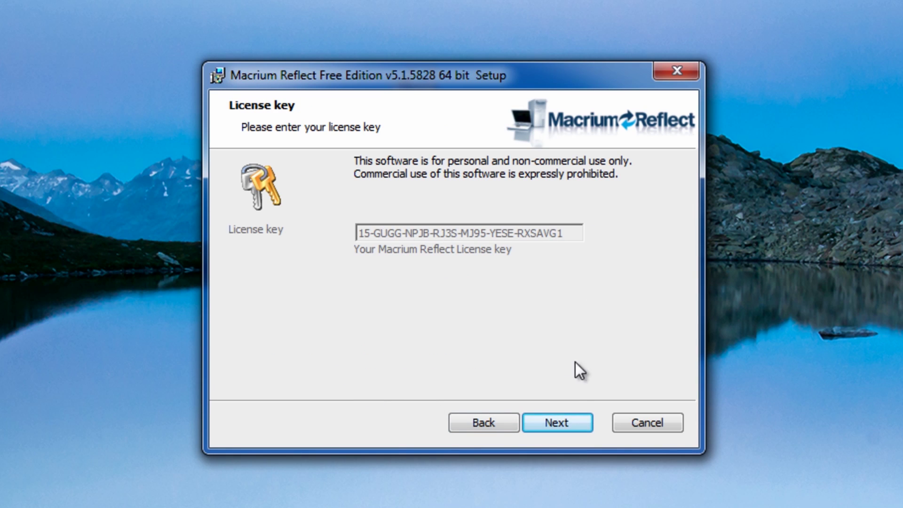
pyautogui.click(561, 427)
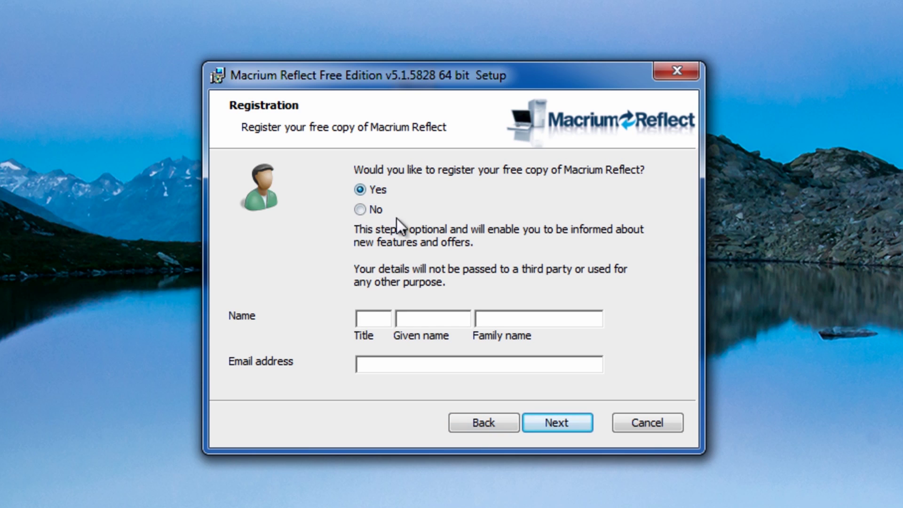
pyautogui.click(367, 211)
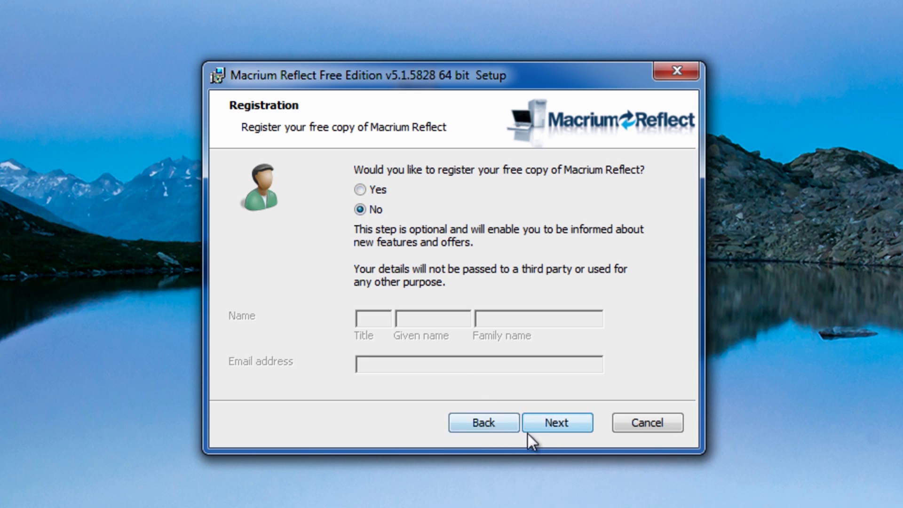
pyautogui.click(546, 426)
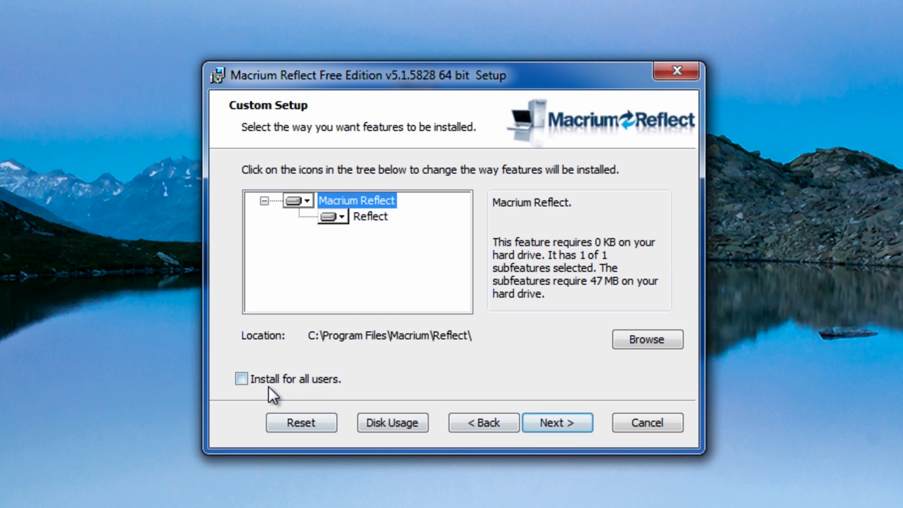
# Install Macrium Reflect Free for all users and finish the setup wizard.
pyautogui.click(241, 379)
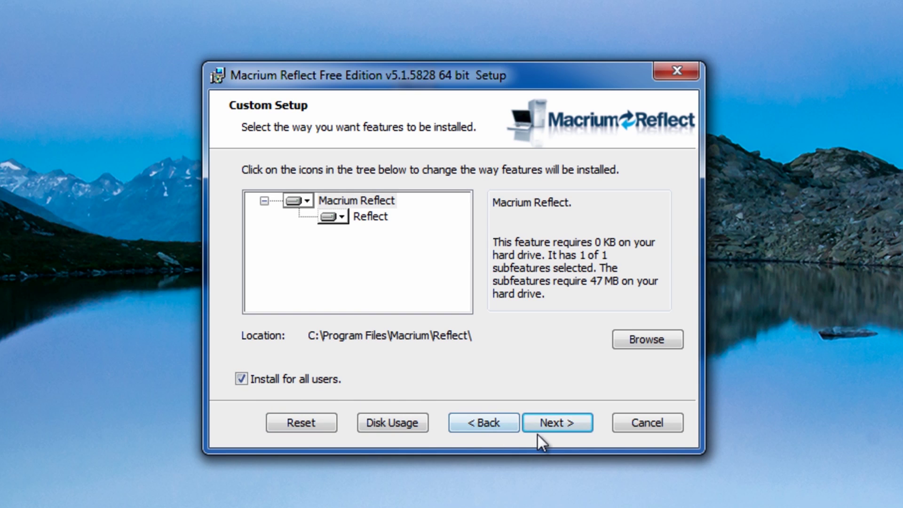
pyautogui.click(548, 426)
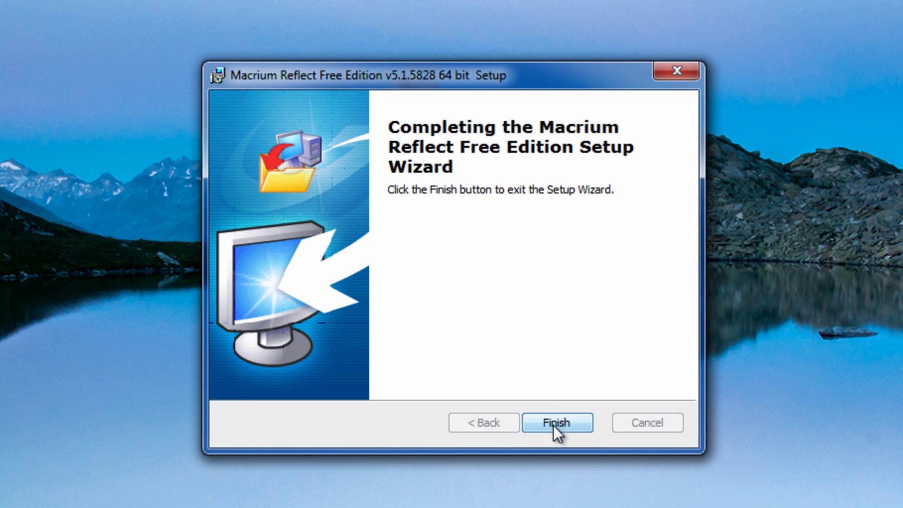
pyautogui.click(556, 419)
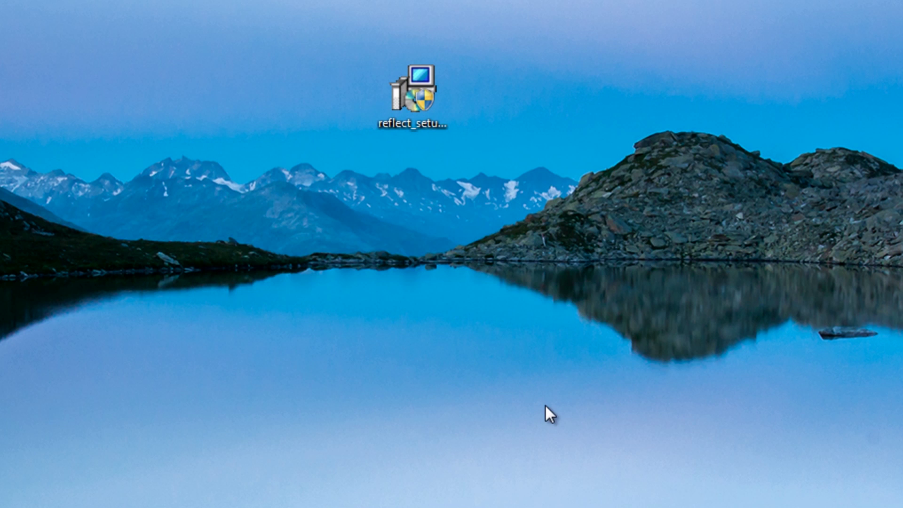
# Move the Reflect installer file to the left side of the desktop.
pyautogui.moveTo(410, 89); pyautogui.dragTo(68, 141)
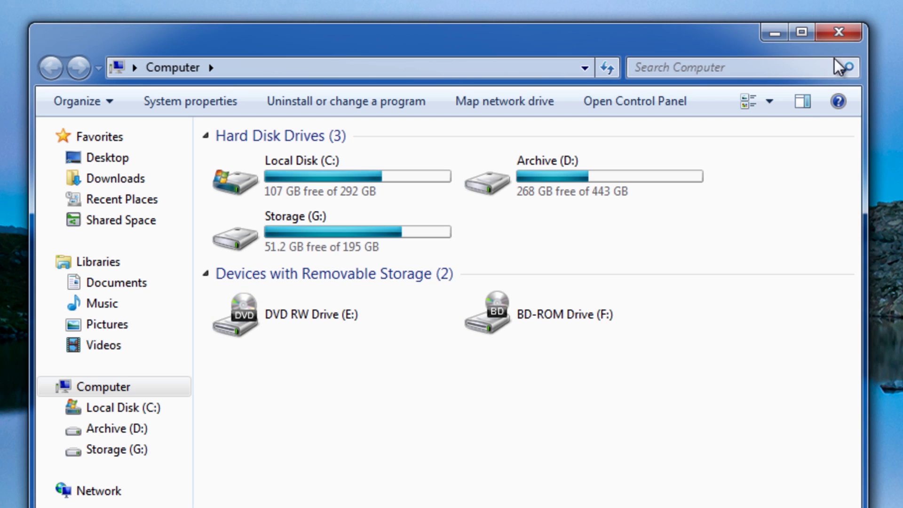
# Close Computer and open Disk Management via Control Panel > Administrative Tools > Computer Management.
pyautogui.click(840, 33)
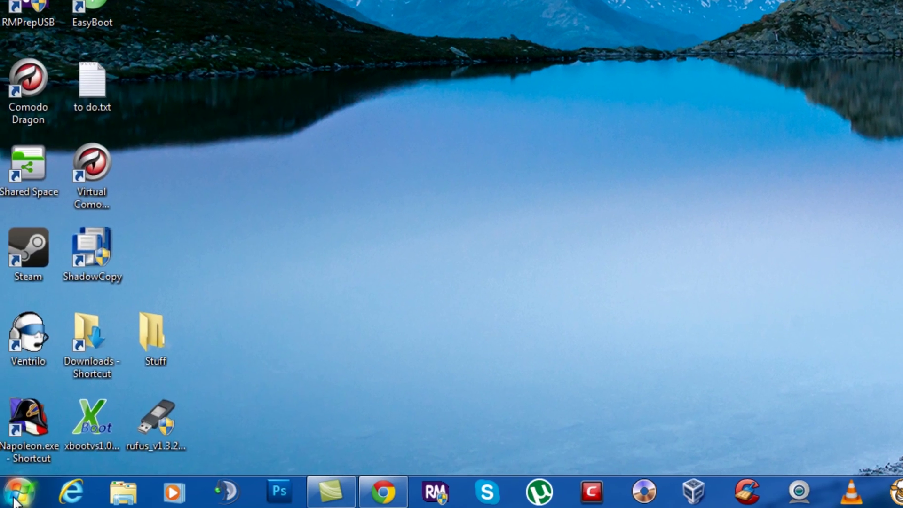
pyautogui.click(17, 490)
pyautogui.click(267, 280)
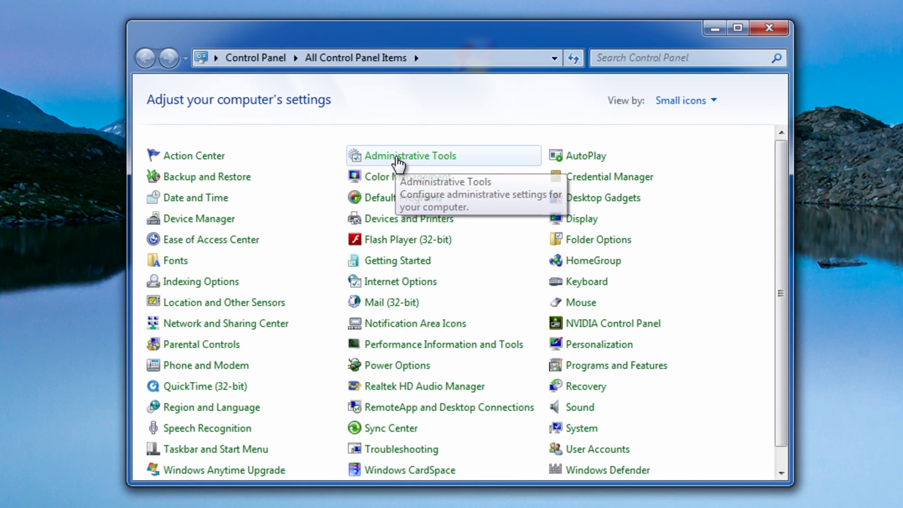
pyautogui.click(395, 158)
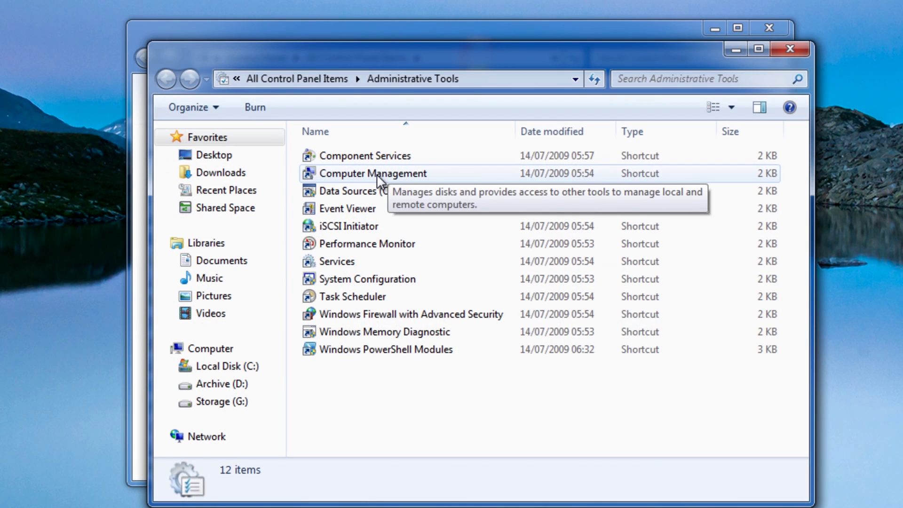
pyautogui.click(377, 174)
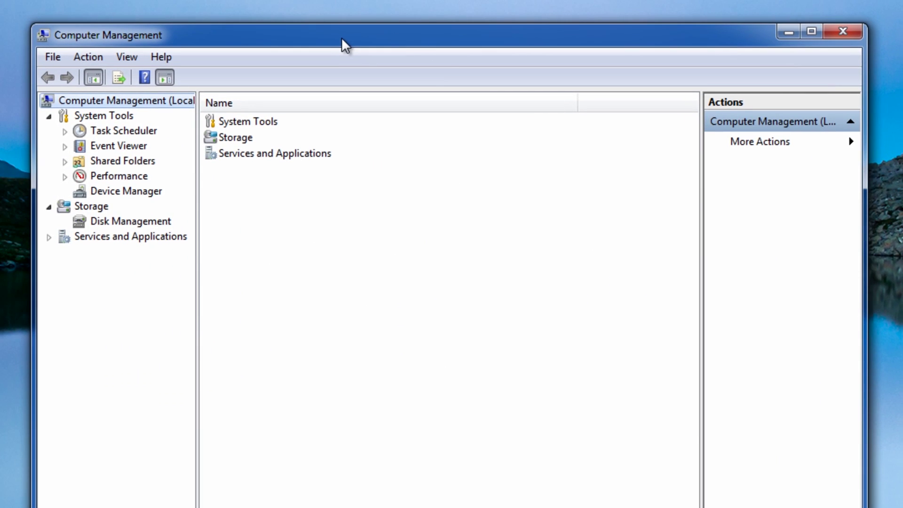
pyautogui.click(115, 221)
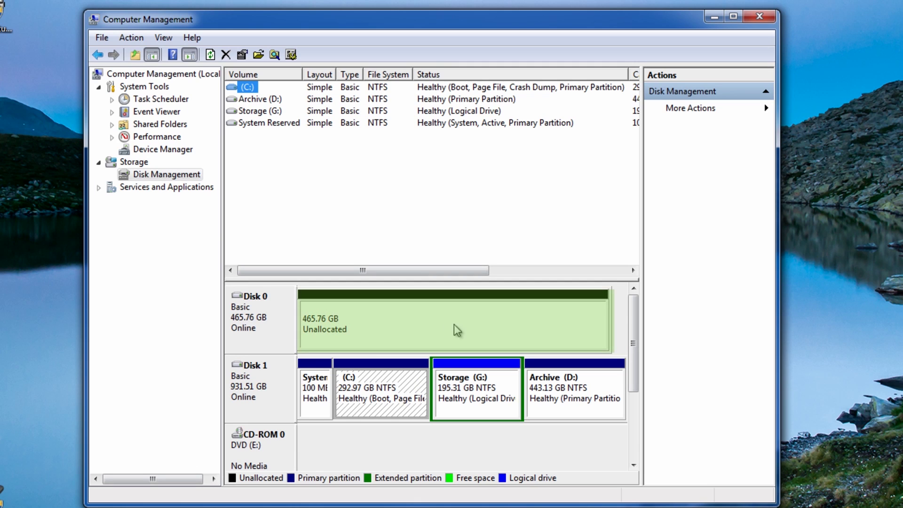
# Create a new simple volume on Disk 0 using the full 476937 MB with drive letter H.
pyautogui.click(419, 318)
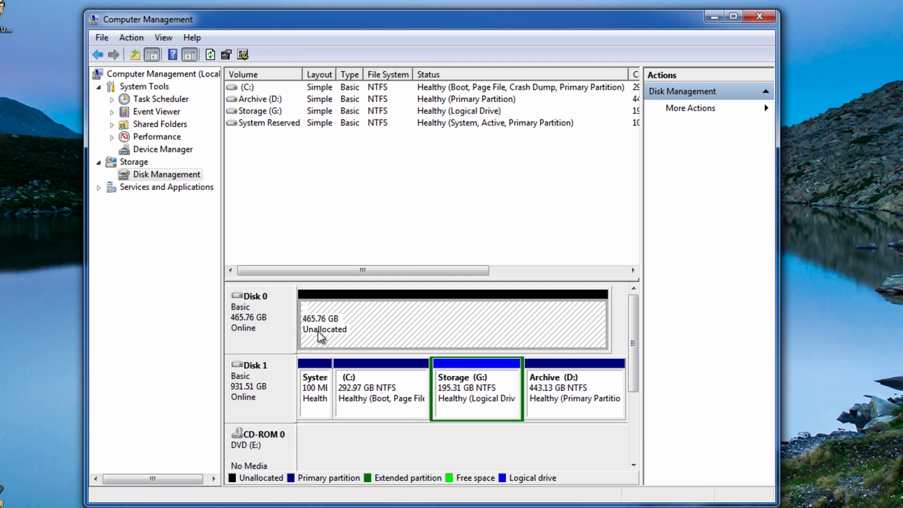
pyautogui.rightClick(386, 320)
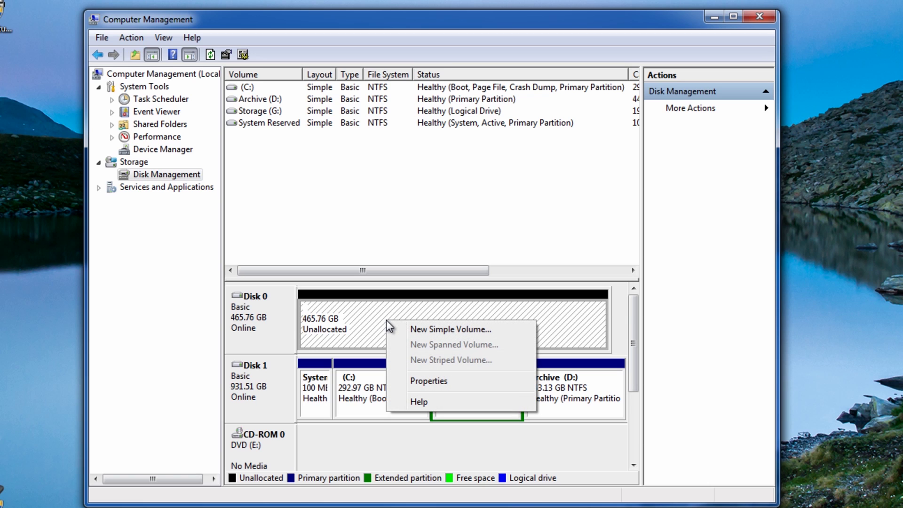
pyautogui.click(419, 329)
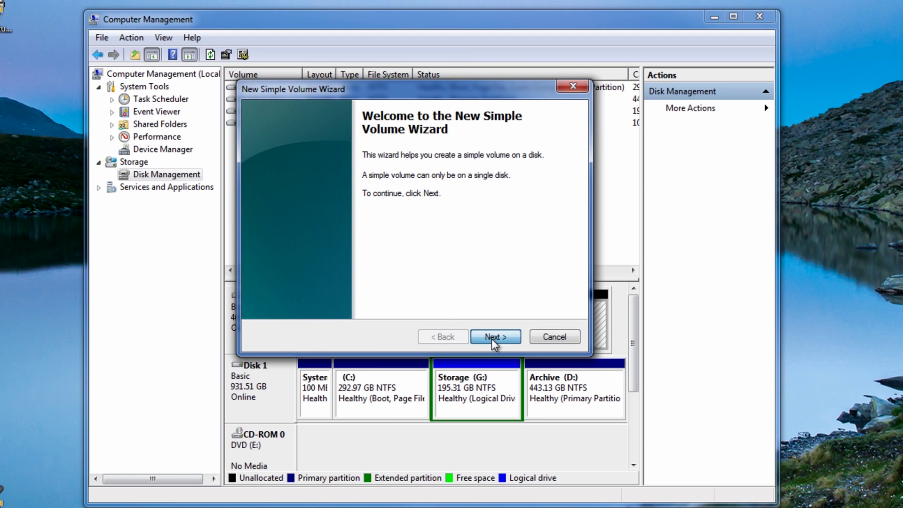
pyautogui.click(492, 337)
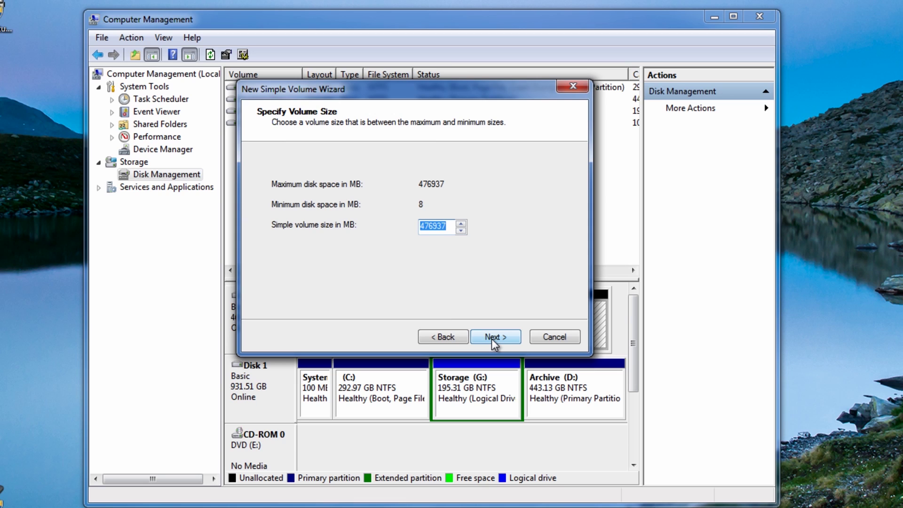
pyautogui.click(492, 337)
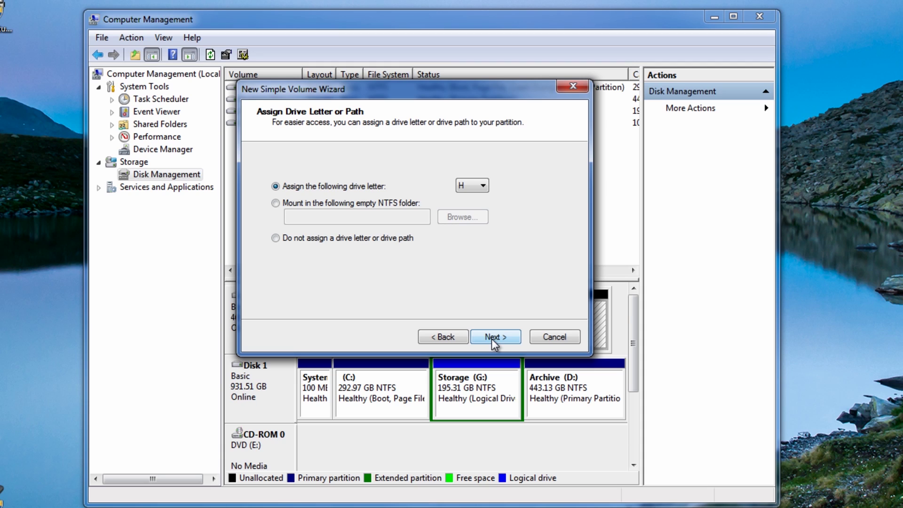
pyautogui.click(492, 337)
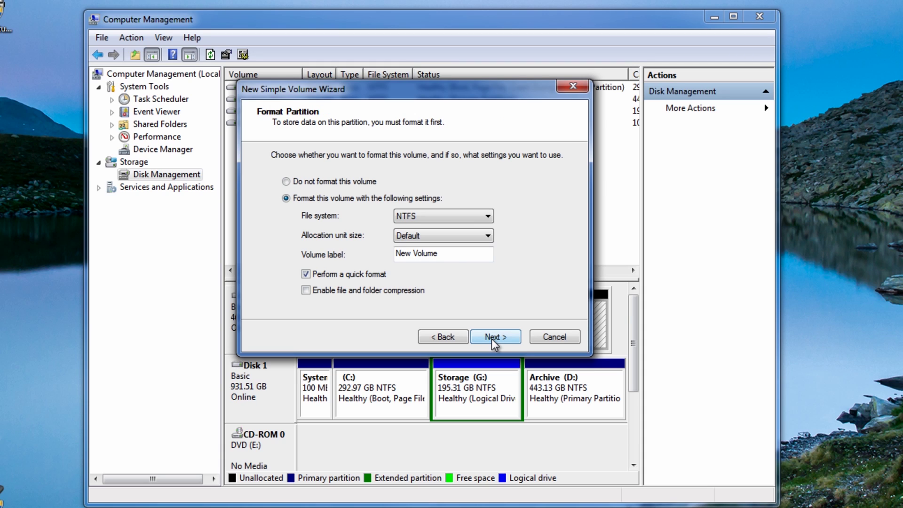
# Label the NTFS volume 'Clone', finish the wizard, and close Computer Management and AutoPlay.
pyautogui.moveTo(457, 256); pyautogui.dragTo(353, 244)
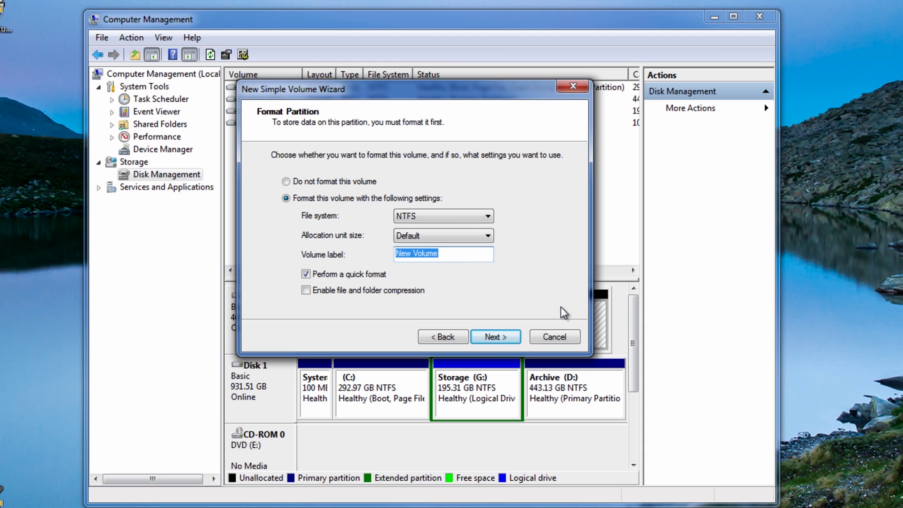
pyautogui.write('Clone')
pyautogui.click(509, 341)
pyautogui.click(504, 335)
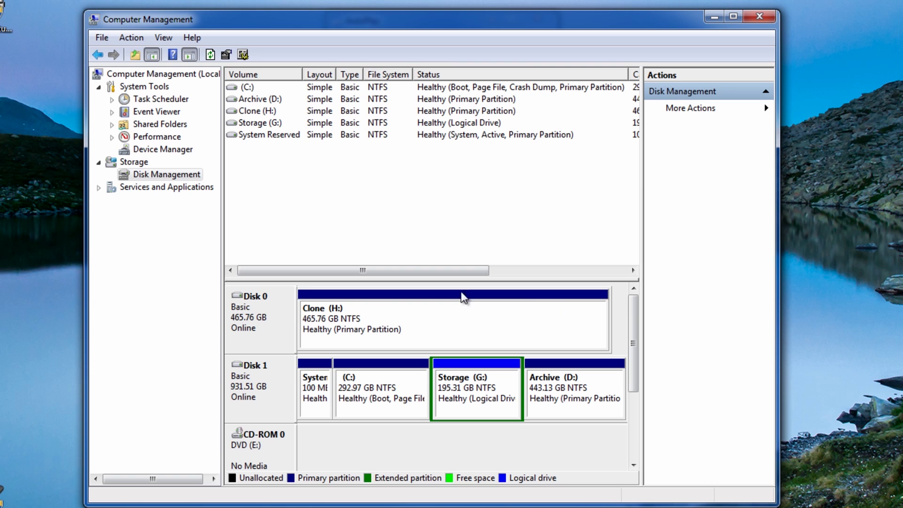
pyautogui.click(760, 19)
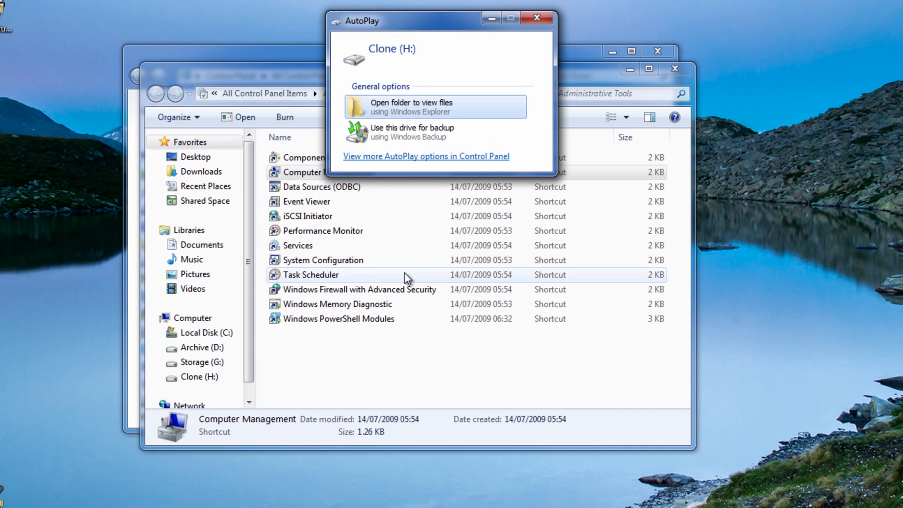
pyautogui.click(540, 19)
# Close Administrative Tools and Control Panel, launch Macrium Reflect, and accept the rescue media prompt.
pyautogui.click(681, 72)
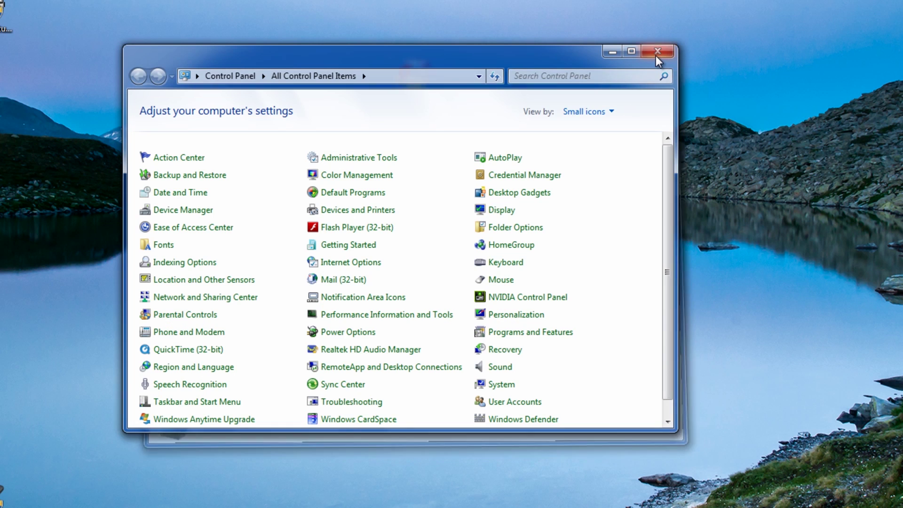
pyautogui.click(657, 51)
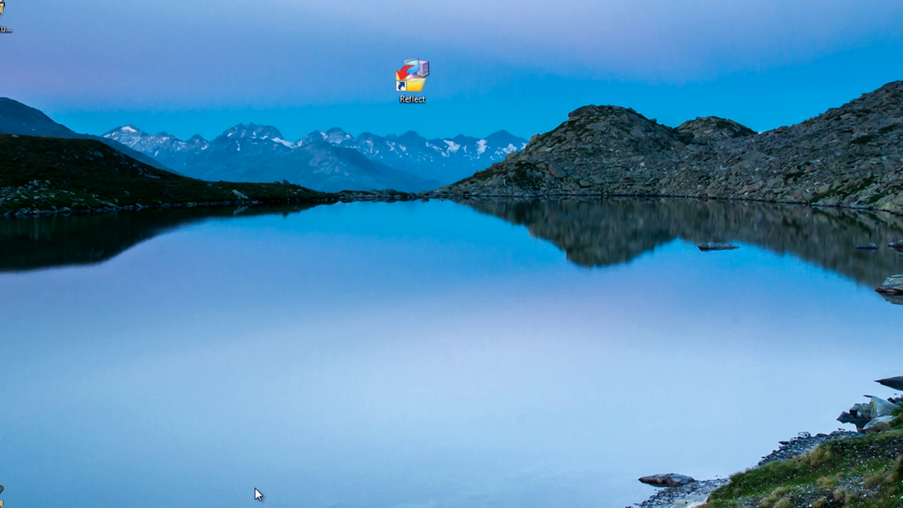
pyautogui.doubleClick(415, 85)
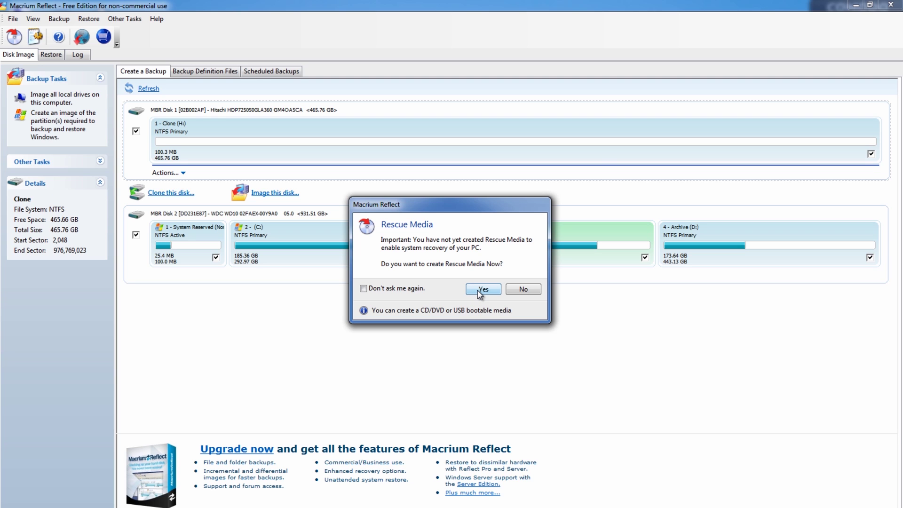
pyautogui.click(479, 289)
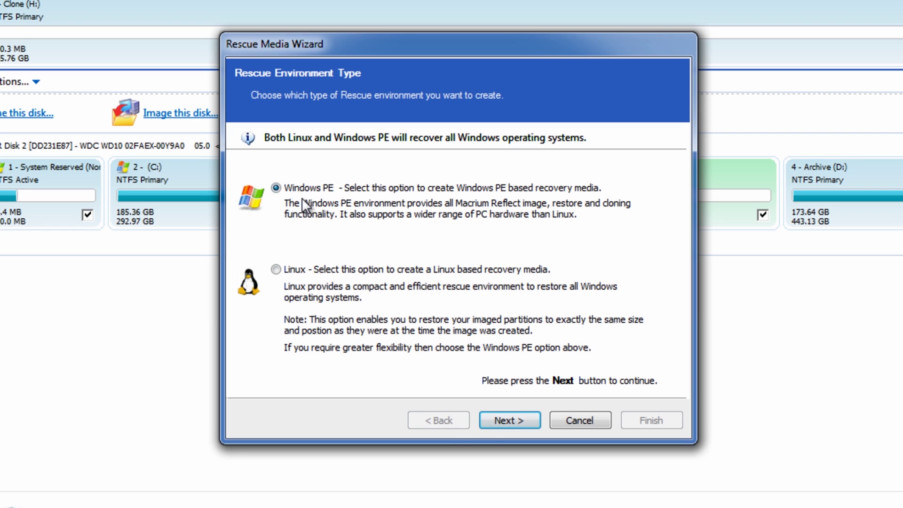
# Choose Windows PE, acknowledge the driver warning, then cancel the Rescue Media Wizard.
pyautogui.click(512, 419)
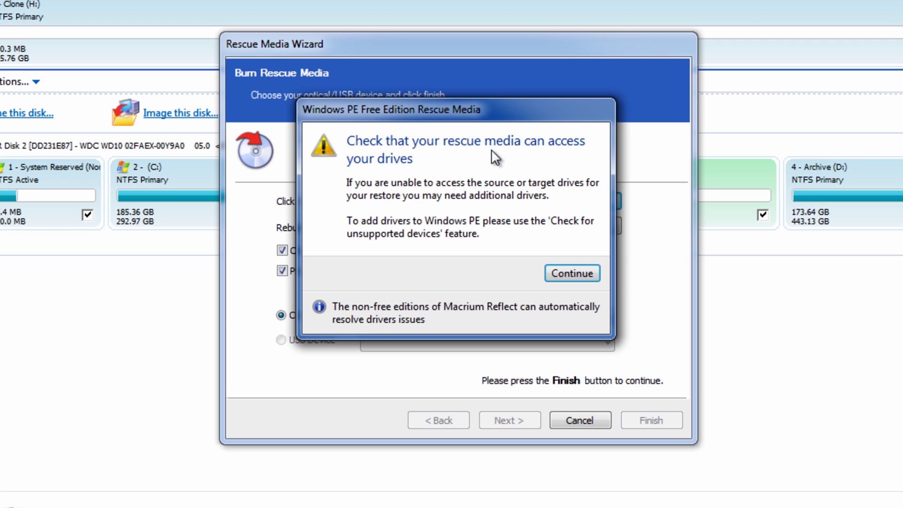
pyautogui.click(569, 273)
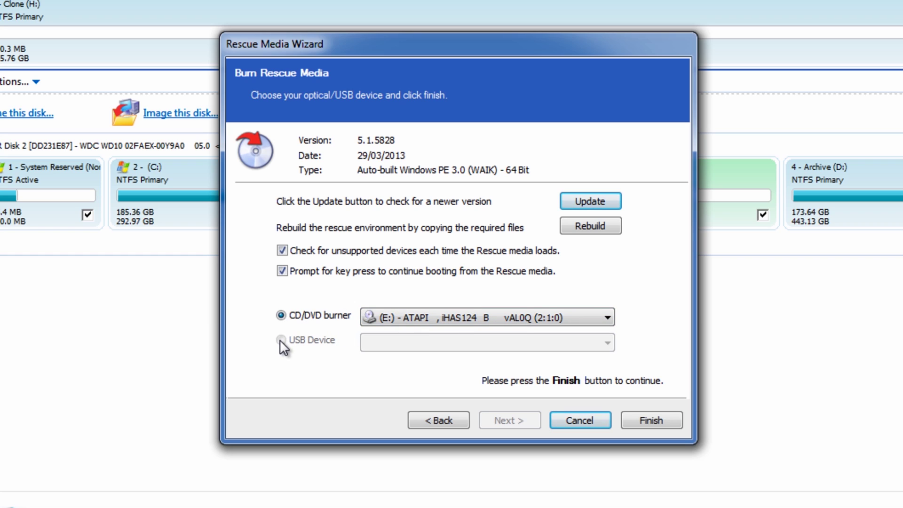
pyautogui.click(583, 420)
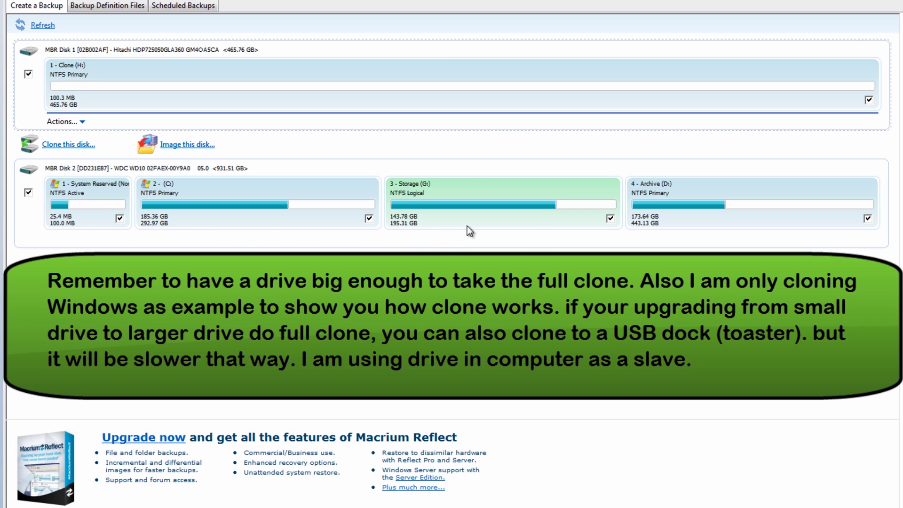
# Untick the Storage (G:) partition on Disk 2 to exclude it from the clone.
pyautogui.click(611, 218)
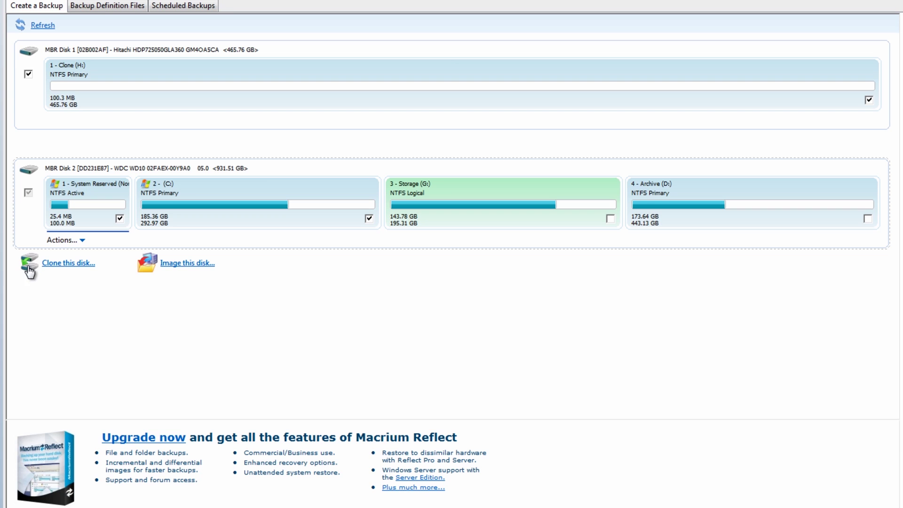
# Clone Disk 2's System Reserved and C: partitions onto Disk 1 (Clone H:) and start the job.
pyautogui.click(59, 264)
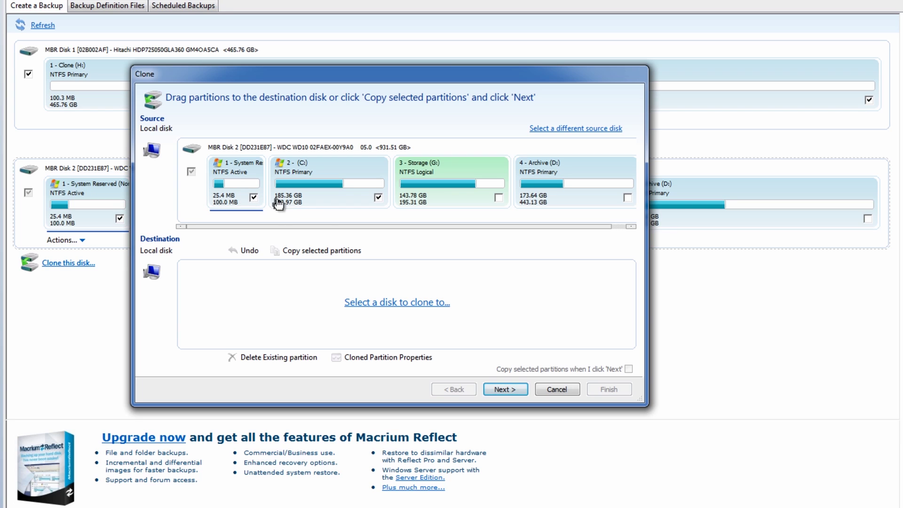
pyautogui.click(387, 304)
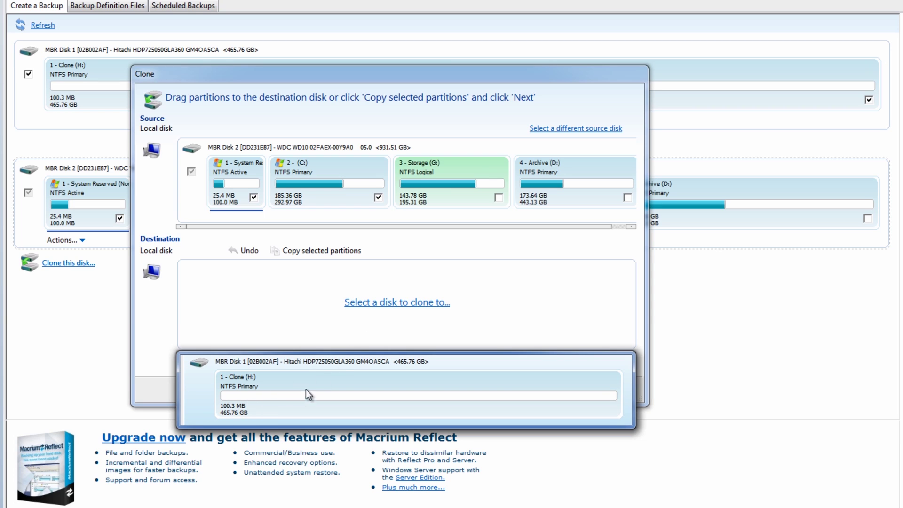
pyautogui.click(337, 359)
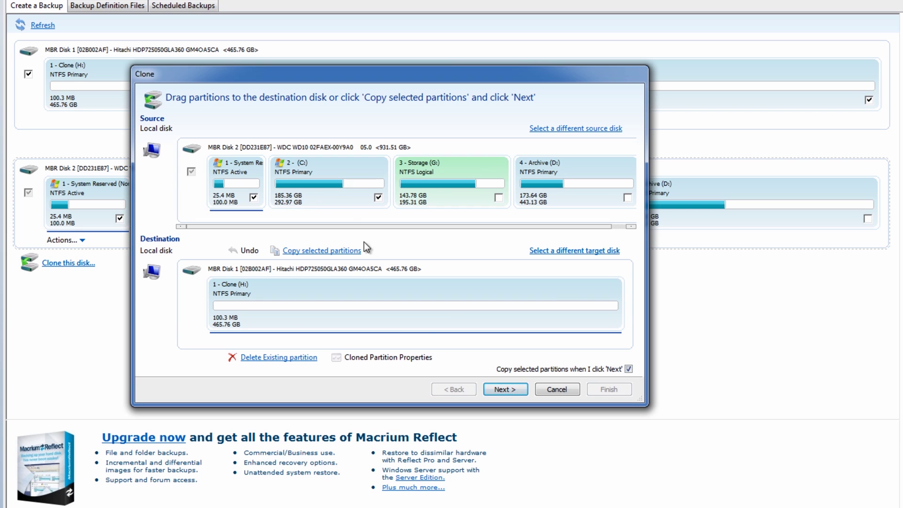
pyautogui.click(507, 388)
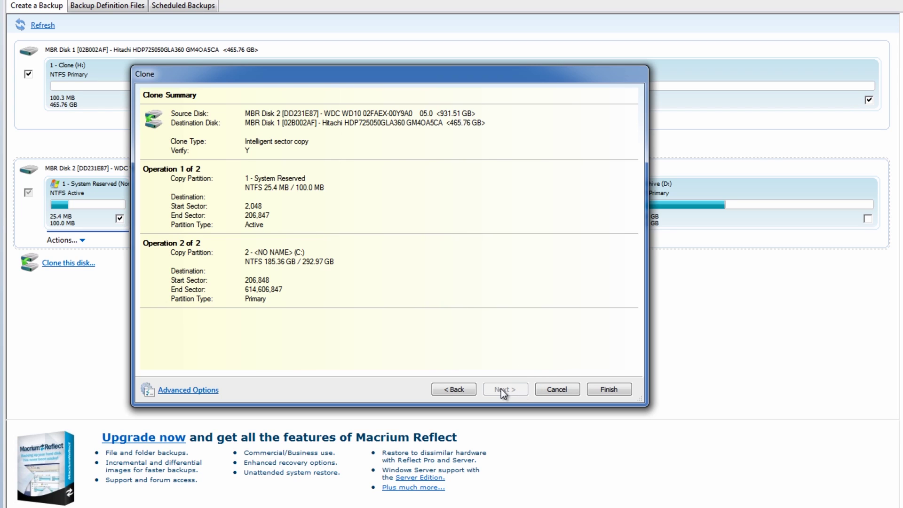
pyautogui.click(614, 393)
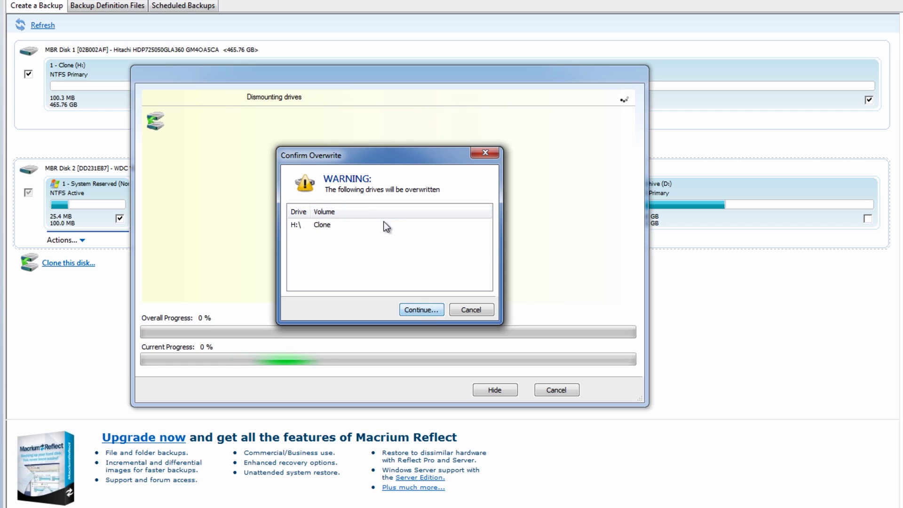
# Confirm overwriting H:\ Clone and let the clone run to completion in 00:38:08.
pyautogui.click(418, 311)
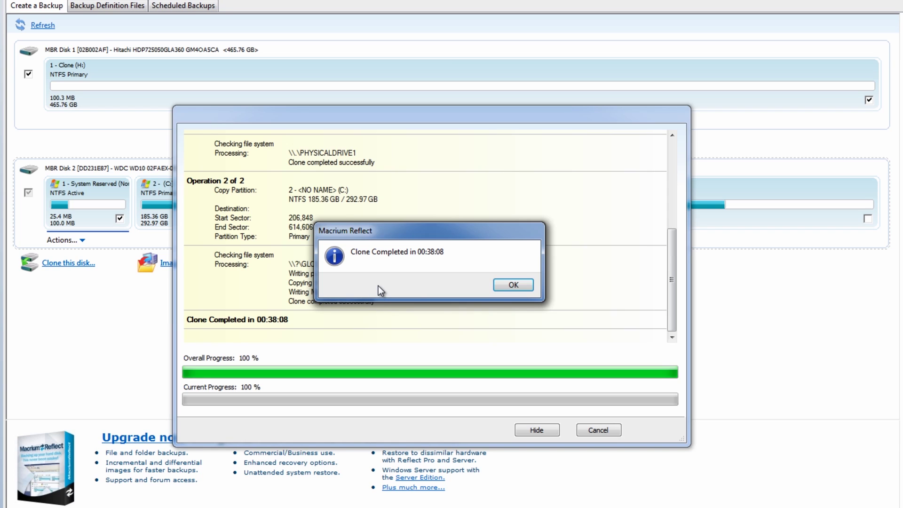
# Acknowledge the Clone Completed message and close the finished clone log.
pyautogui.click(519, 286)
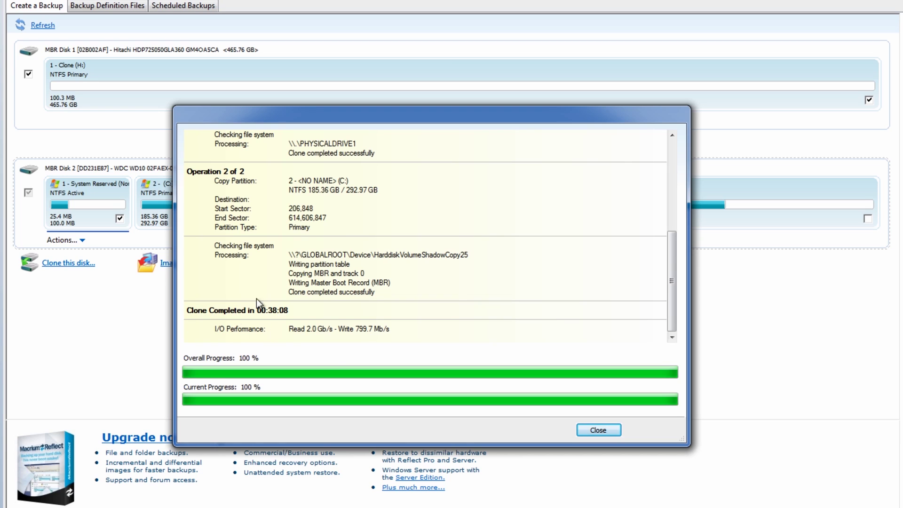
pyautogui.click(598, 430)
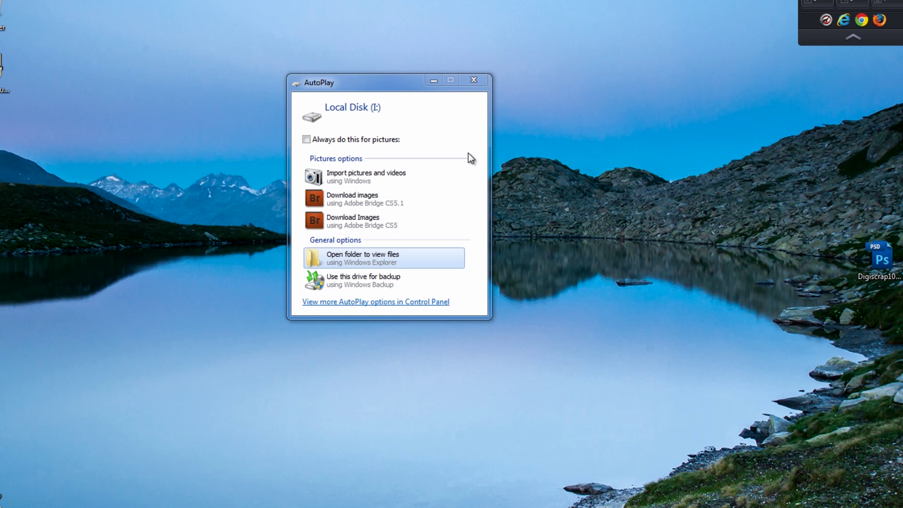
# Dismiss AutoPlay and browse the cloned Local Disk (I:), including its Program Files (x86) folder.
pyautogui.click(474, 80)
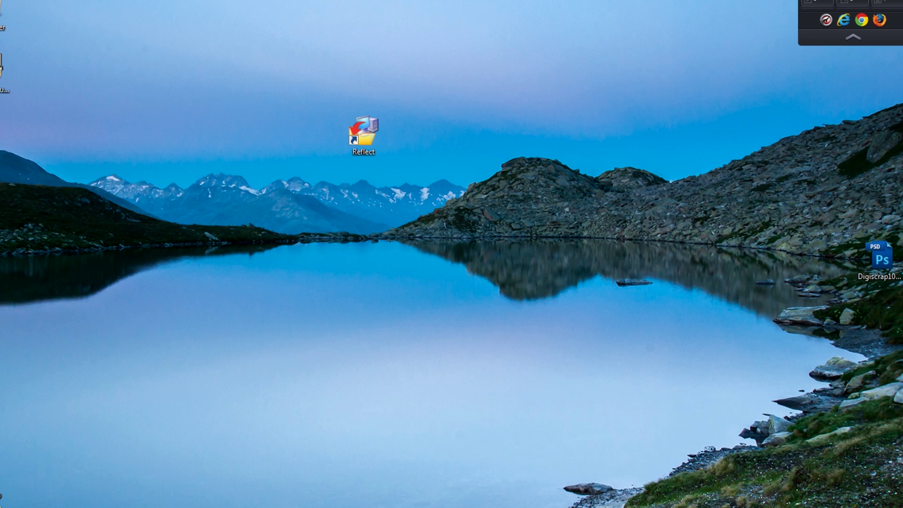
pyautogui.press('super+e')
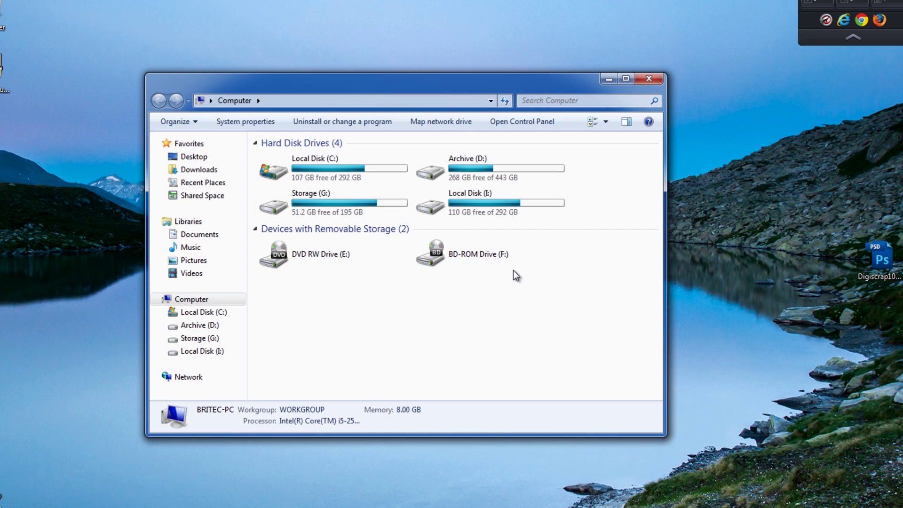
pyautogui.doubleClick(481, 205)
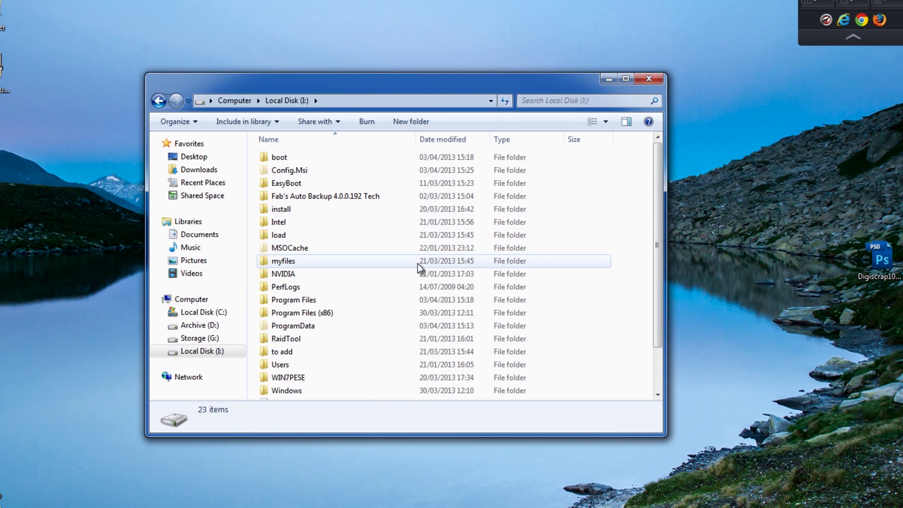
pyautogui.scroll(-2, 418, 263)
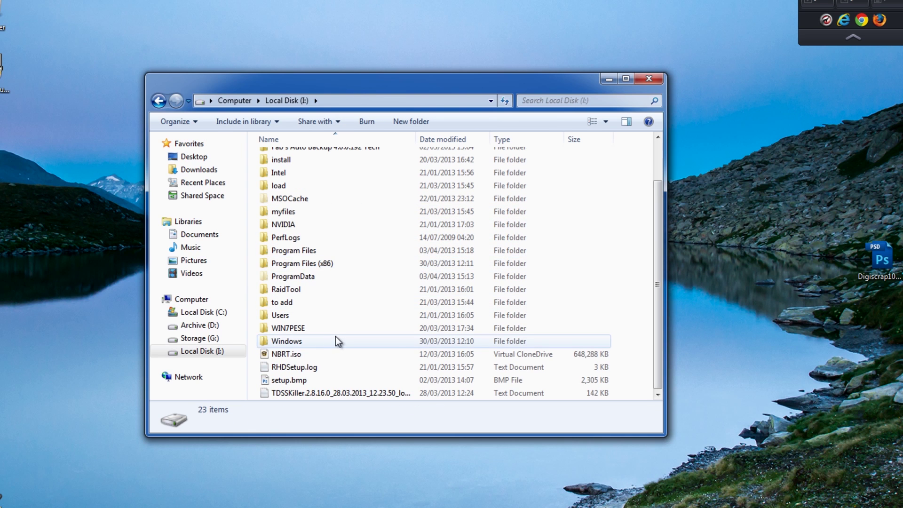
pyautogui.doubleClick(297, 264)
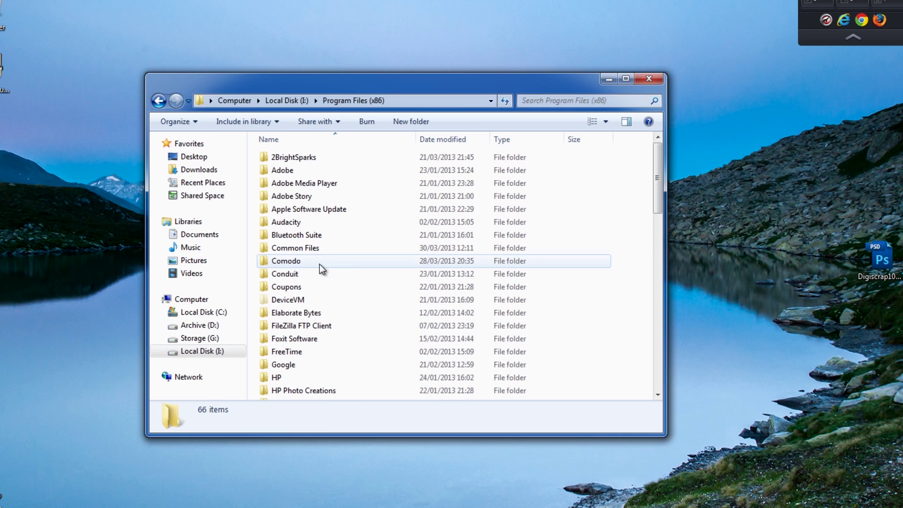
pyautogui.click(163, 106)
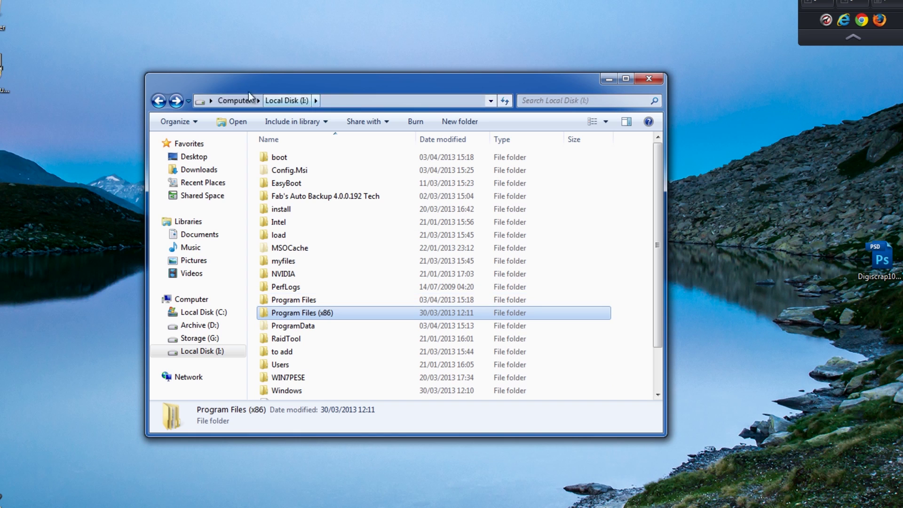
# Open Local Disk (C:) to compare, then return to the drive list showing I: at 110 GB free of 292 GB.
pyautogui.click(163, 100)
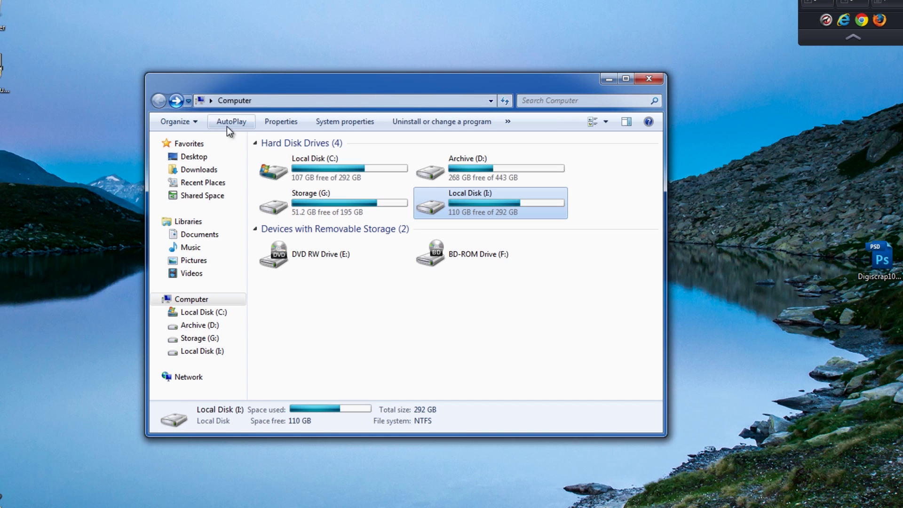
pyautogui.doubleClick(301, 164)
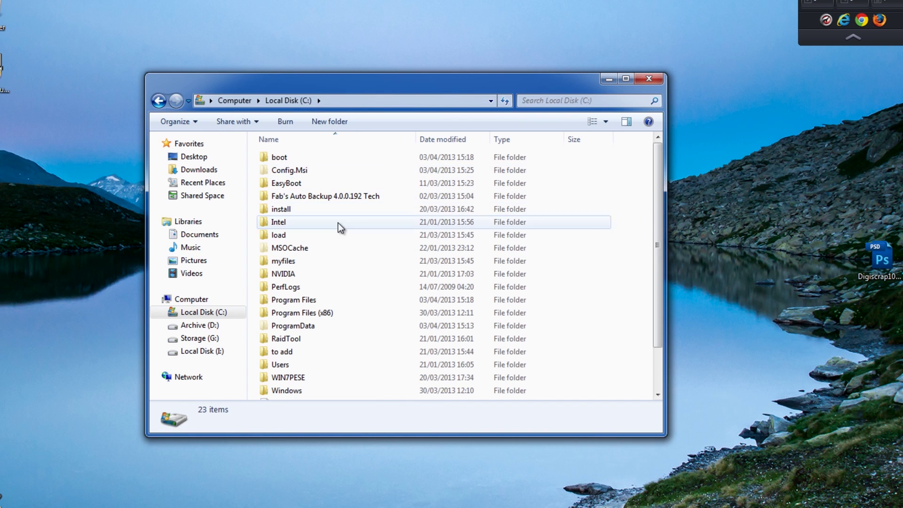
pyautogui.click(159, 101)
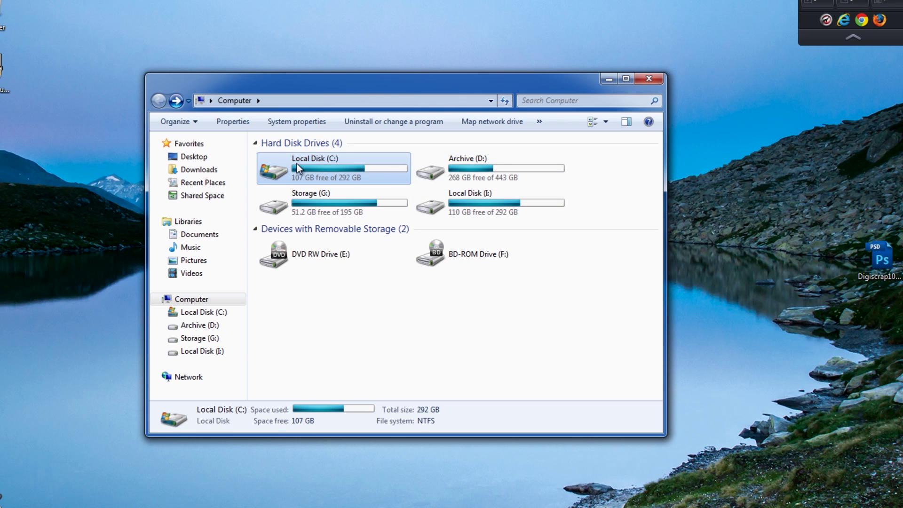
pyautogui.moveTo(502, 205)
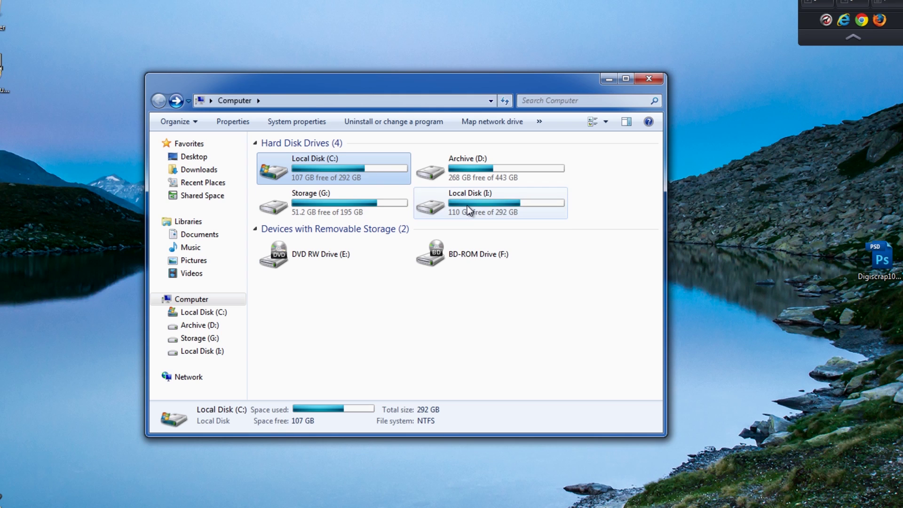
pyautogui.moveTo(470, 207)
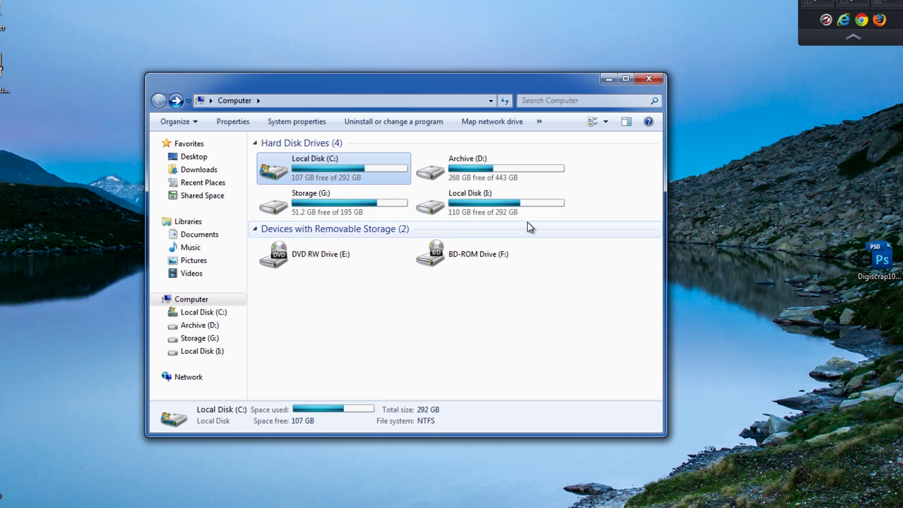
pyautogui.click(650, 81)
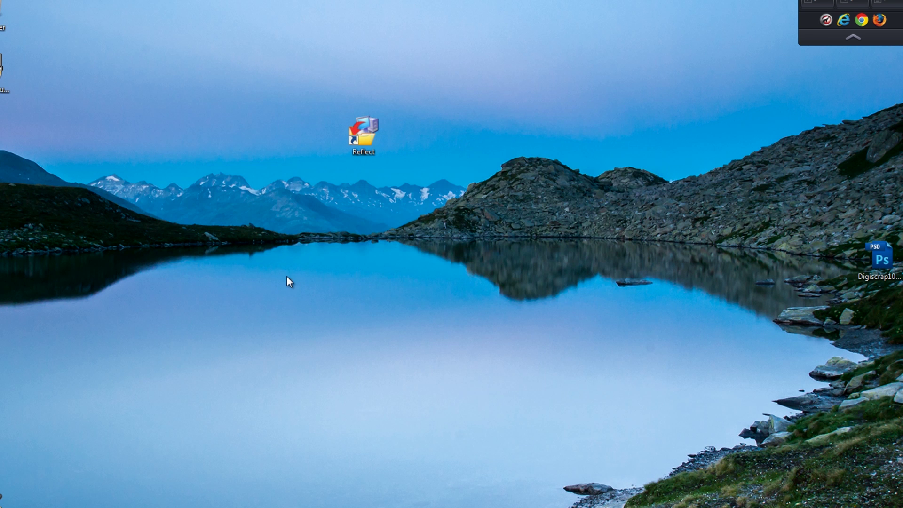